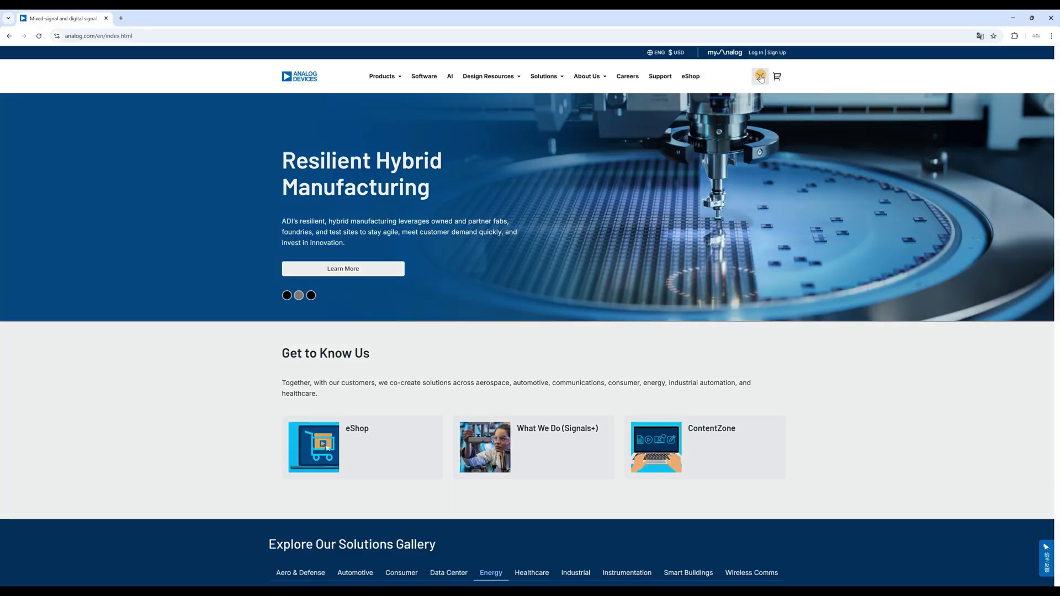
Find the SigmaStudio product page and bring its Downloads & Related Software list into view
left_click(308, 151)
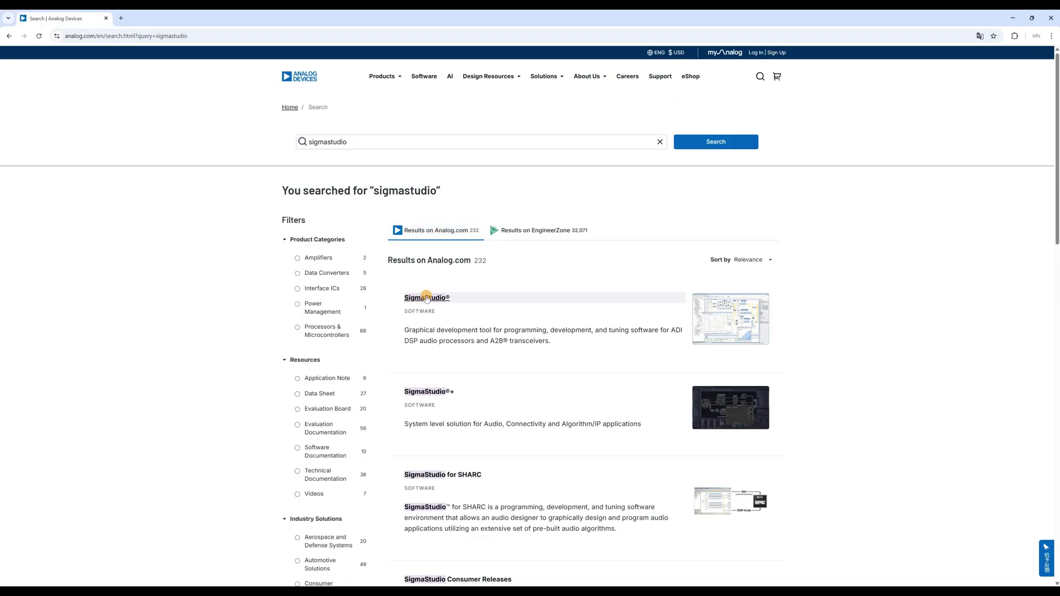
left_click(427, 298)
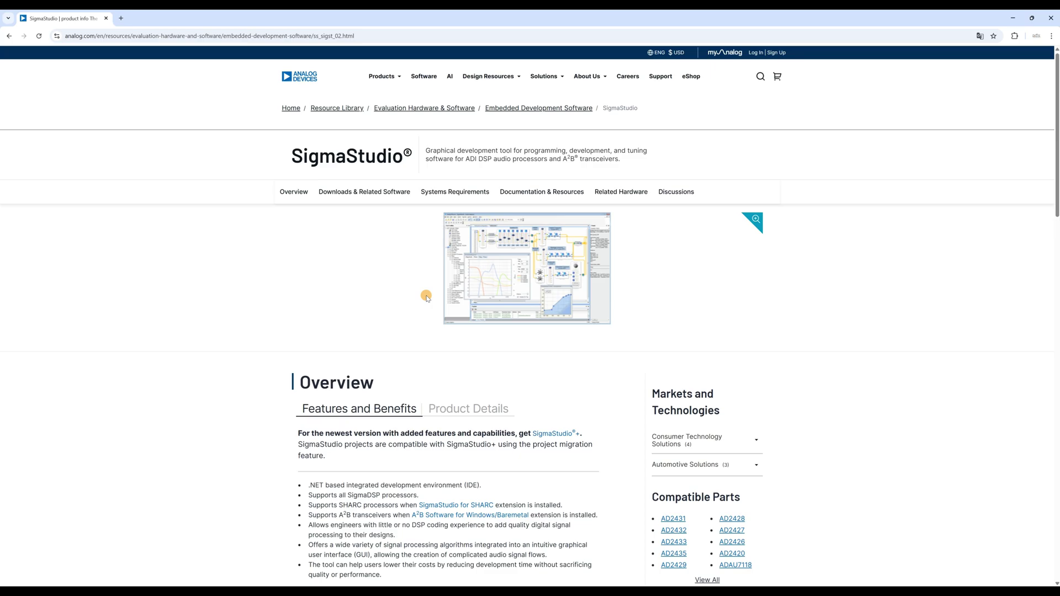
scroll(627, 444, "down", 3)
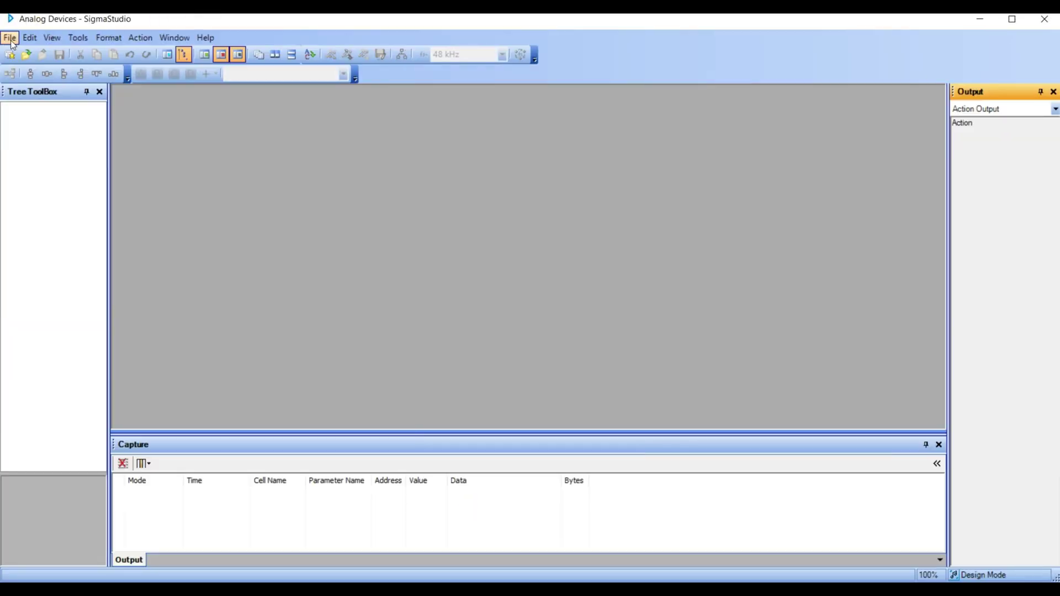
Create a new project and place the USBi interface on the Hardware Configuration
left_click(10, 38)
left_click(42, 53)
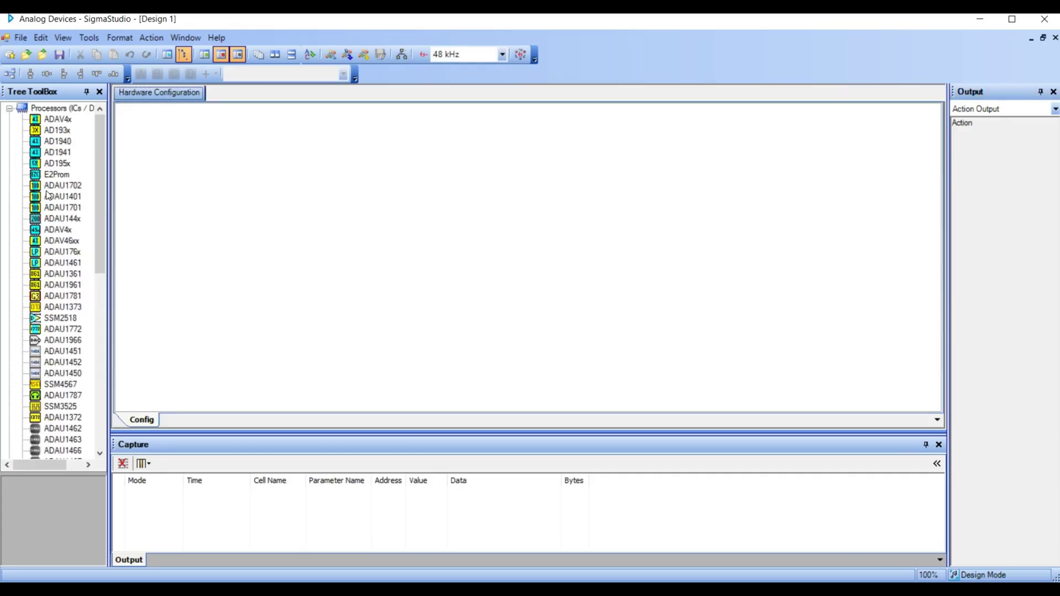
scroll(82, 347, "down", 6)
scroll(81, 347, "down", 2)
left_click_drag(52, 329, 364, 282)
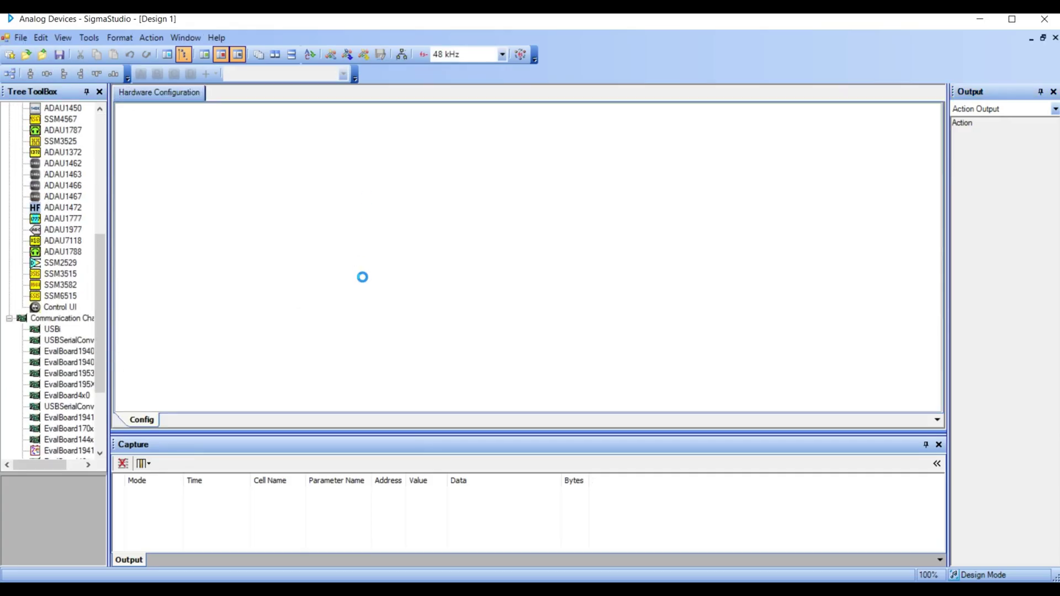
Add the ADAU1701 and E2Prom, and wire the USB interface to each
scroll(78, 258, "up", 2)
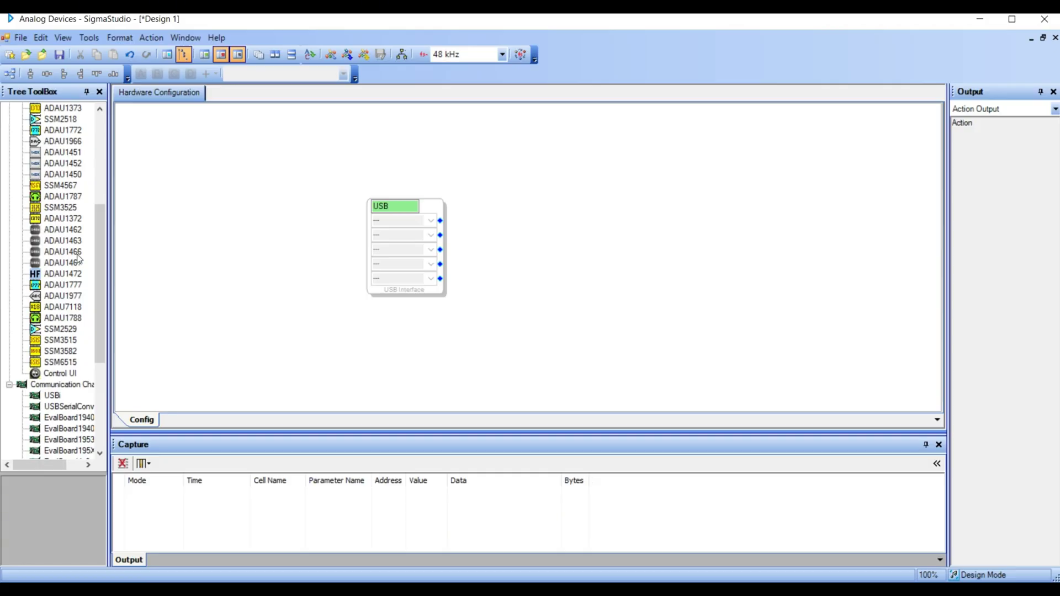
scroll(78, 257, "up", 1)
scroll(78, 257, "up", 3)
scroll(88, 243, "up", 2)
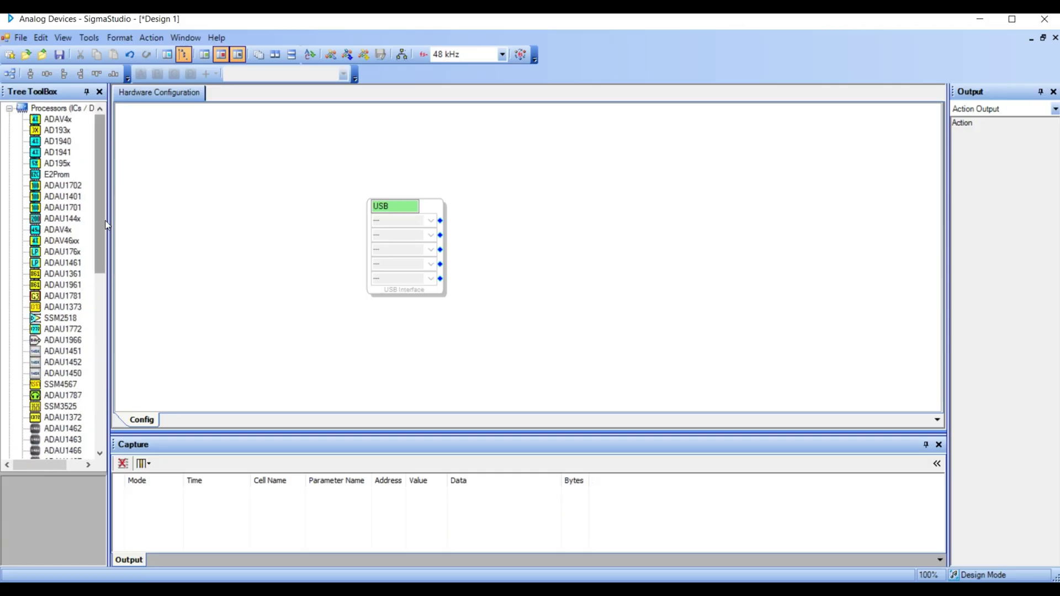
left_click_drag(86, 209, 526, 242)
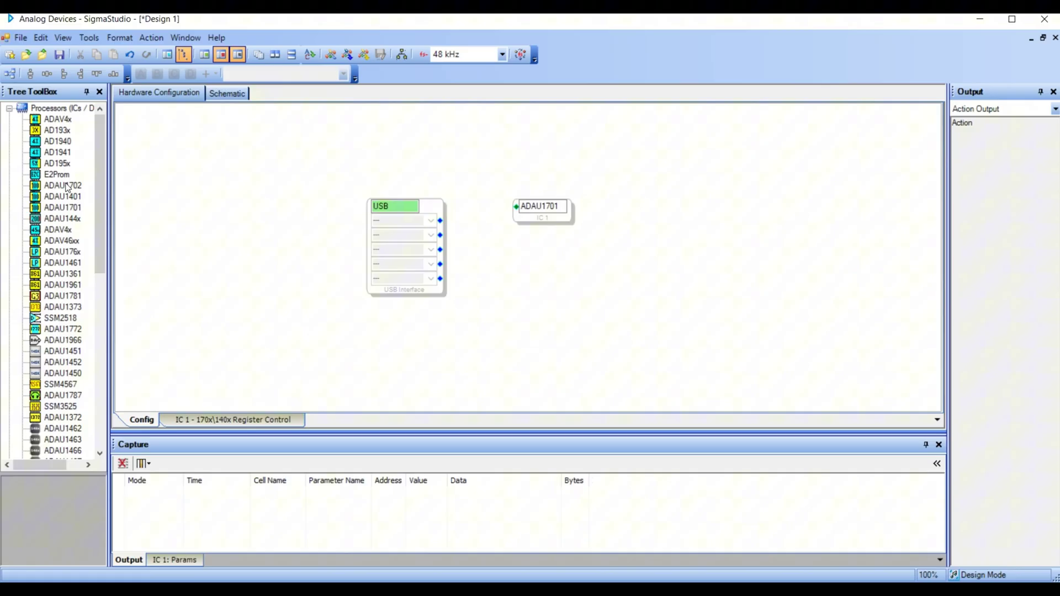
left_click_drag(58, 175, 567, 280)
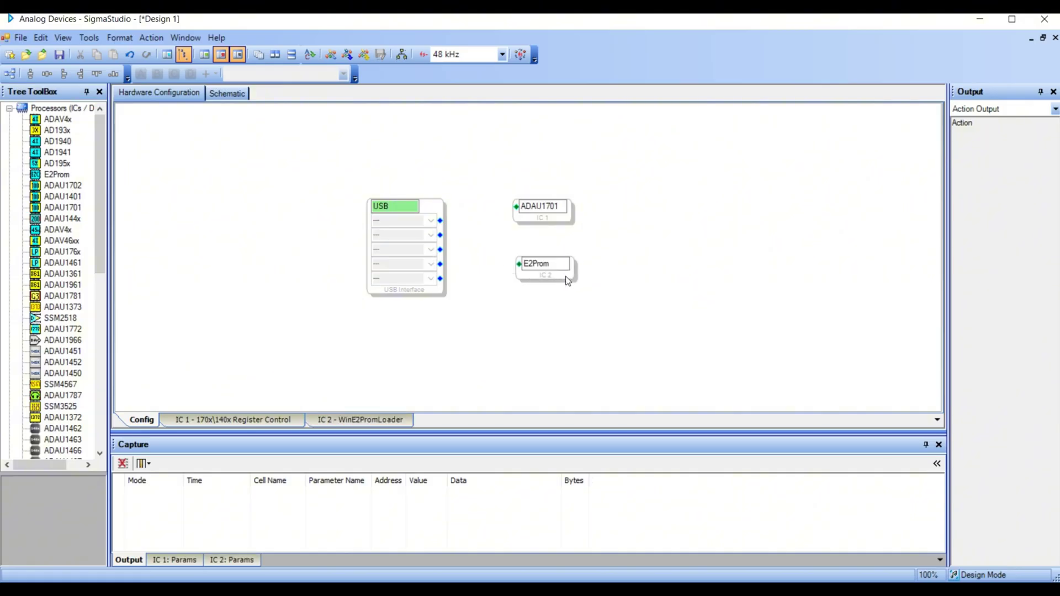
left_click_drag(440, 220, 516, 206)
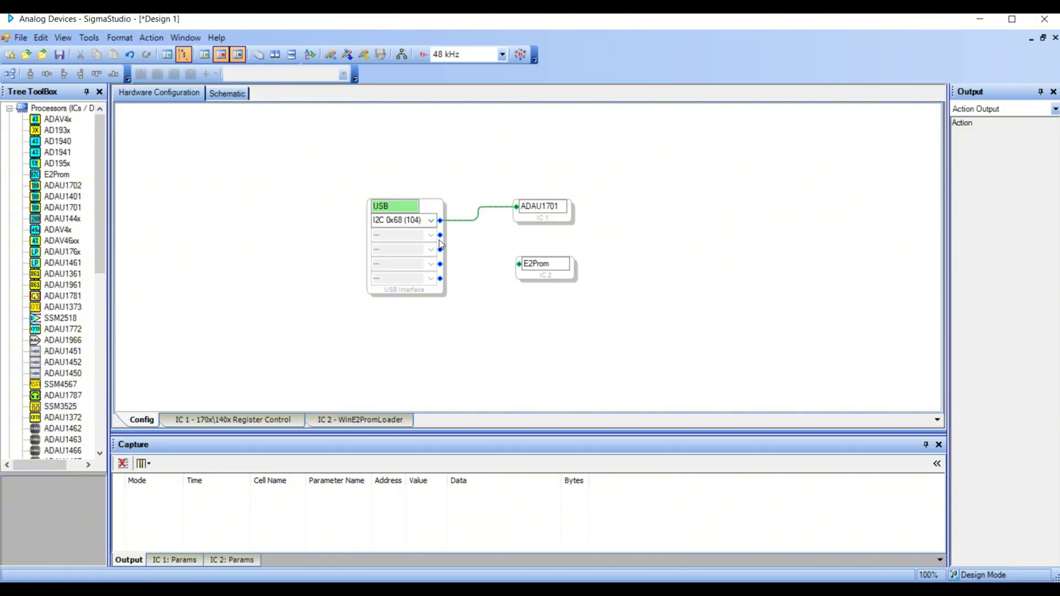
left_click_drag(440, 235, 519, 264)
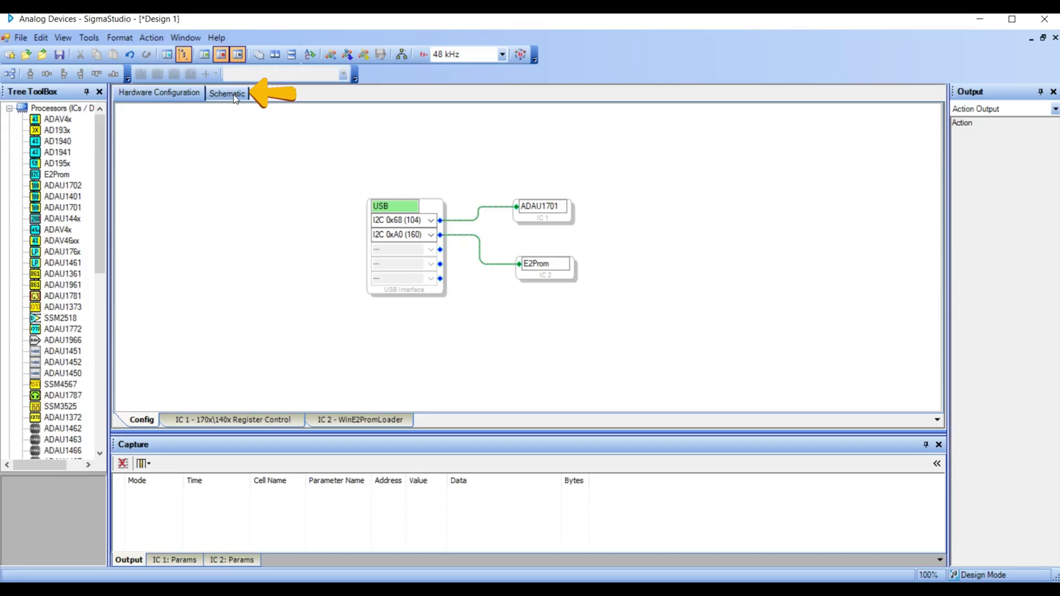
Open the demo project JAB5_DSP_HardwareMode_ADDR_F6_2021.02.05 in the Schematic view
left_click(235, 98)
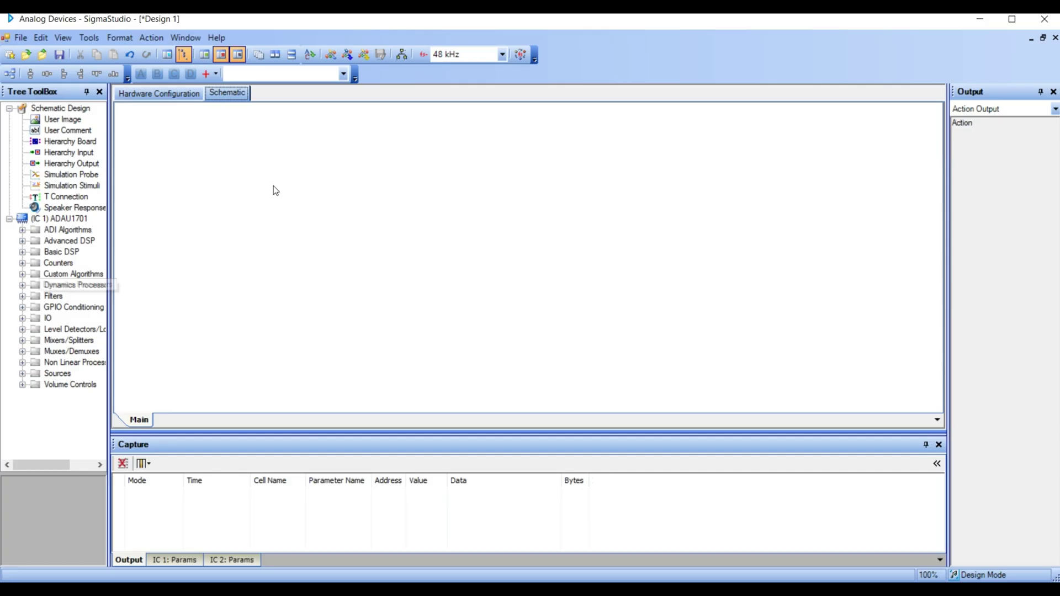
left_click(20, 37)
left_click(46, 76)
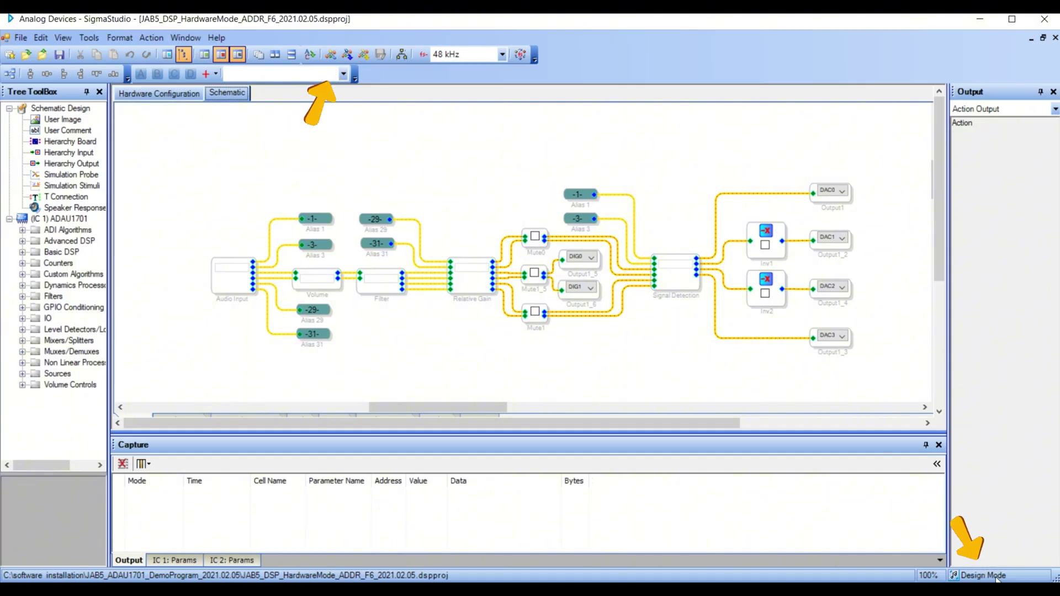
Compile and connect the JAB5 schematic, then download the program to the ADAU1701
left_click(348, 55)
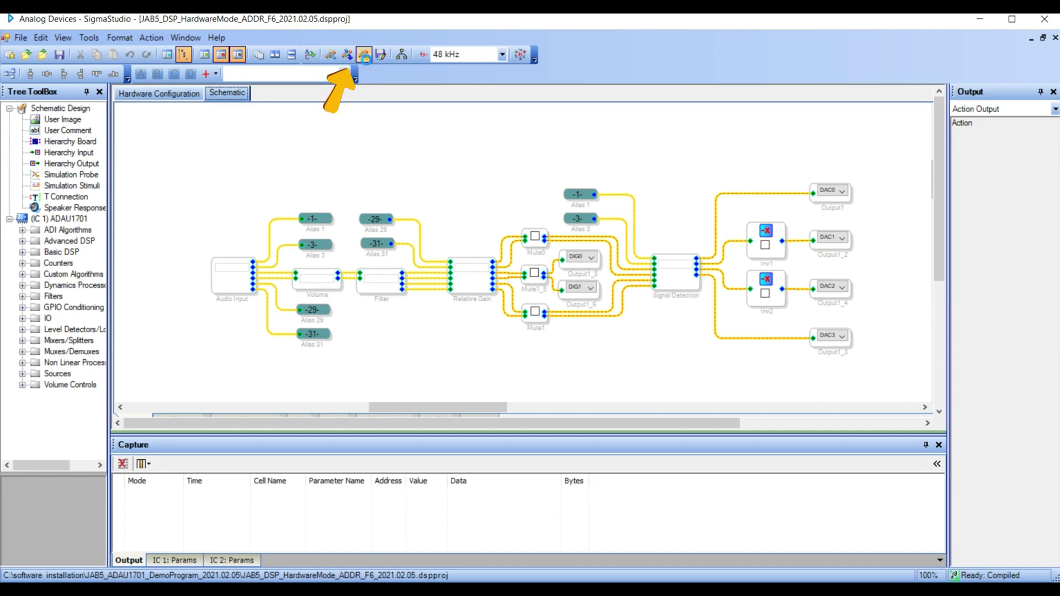
left_click(364, 54)
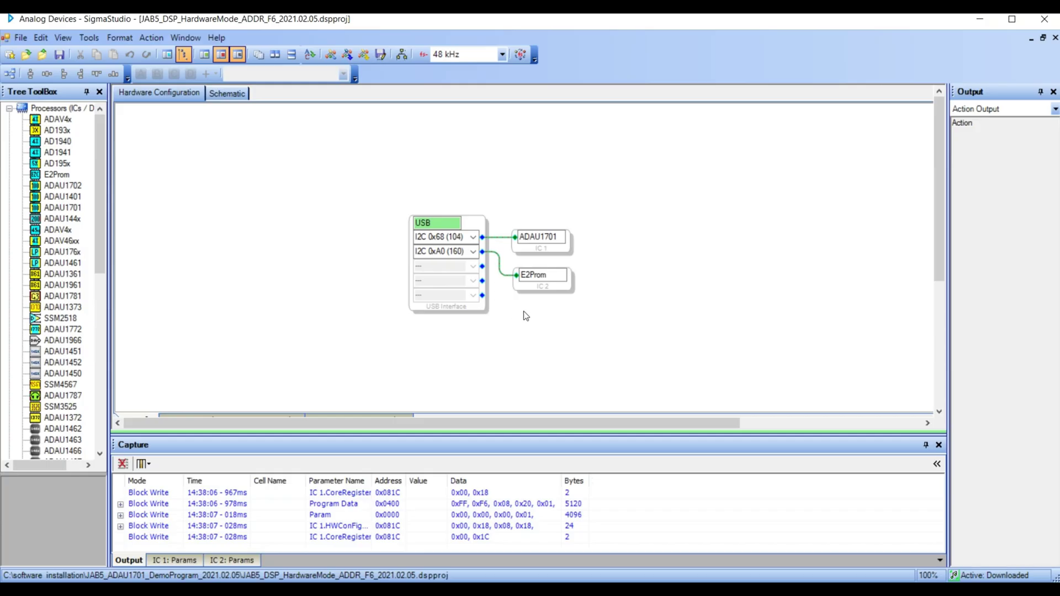
Write the ADAU1701's latest compilation to the E2Prom, accepting the default EEPROM properties
right_click(565, 253)
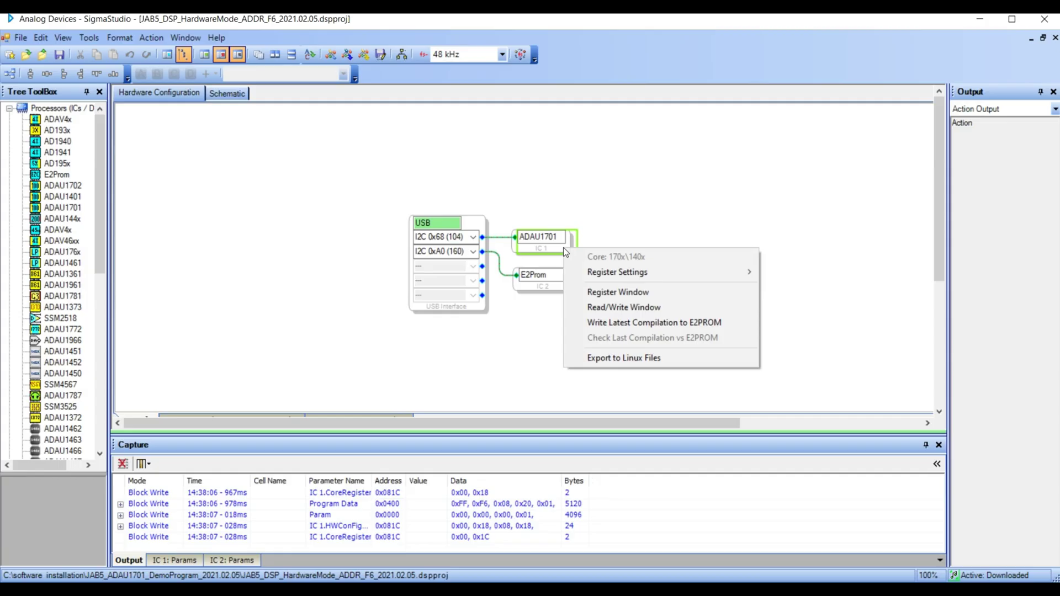
left_click(625, 326)
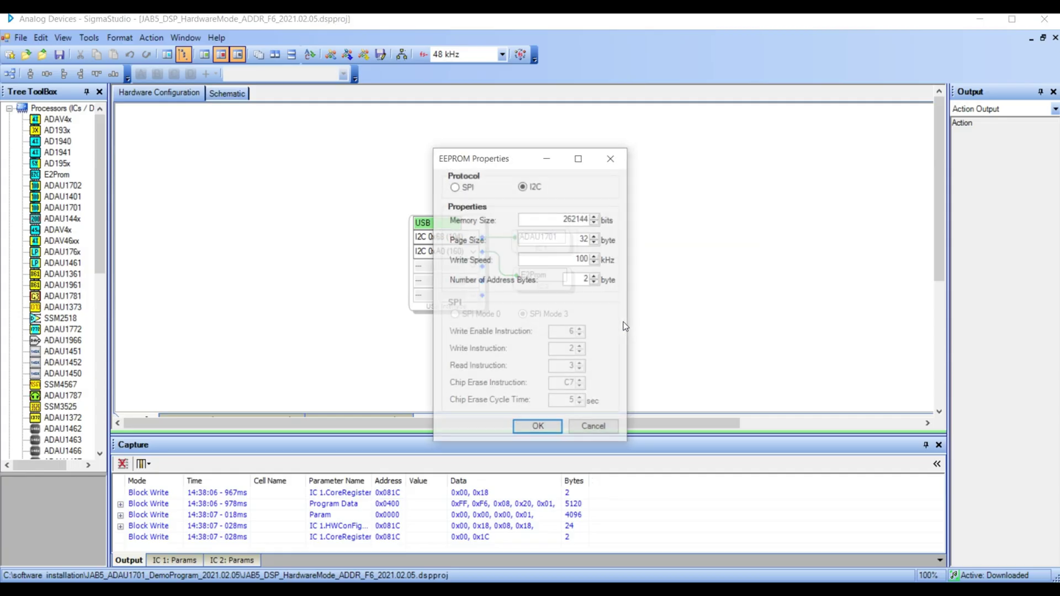
left_click(528, 429)
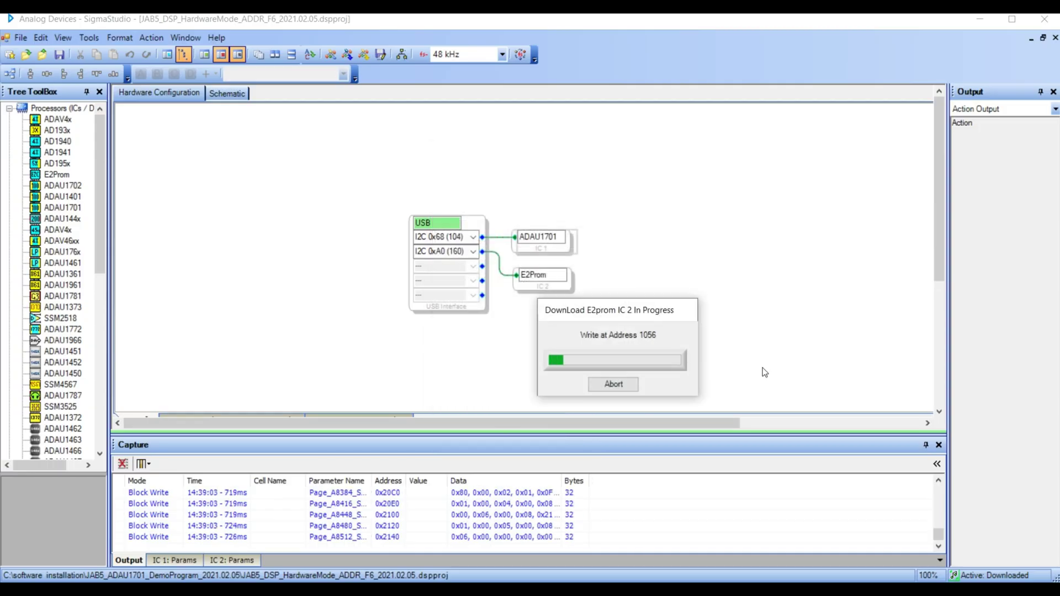